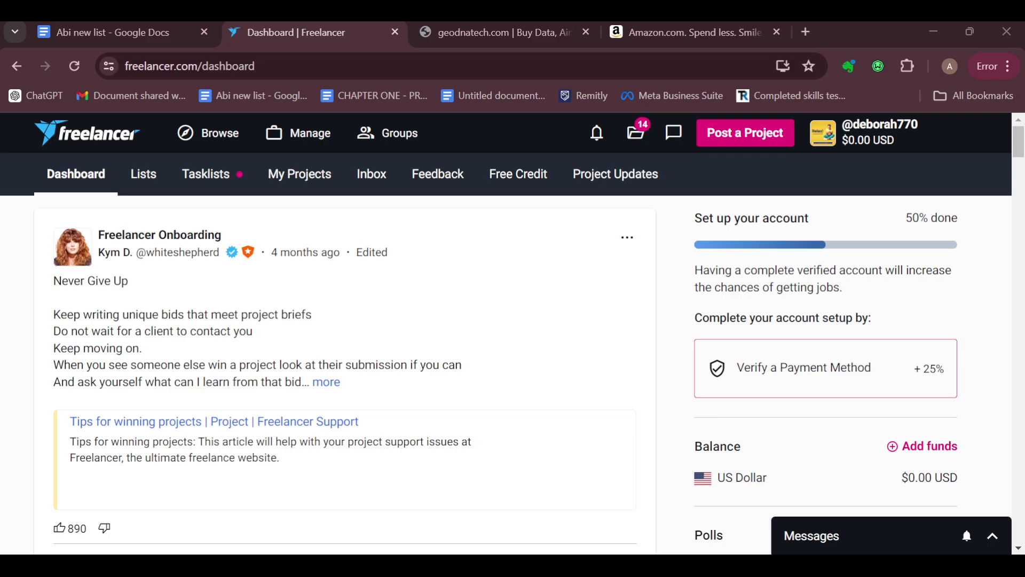
- Post a new project request titled 'Media design'
scroll(512, 331, down, 6)
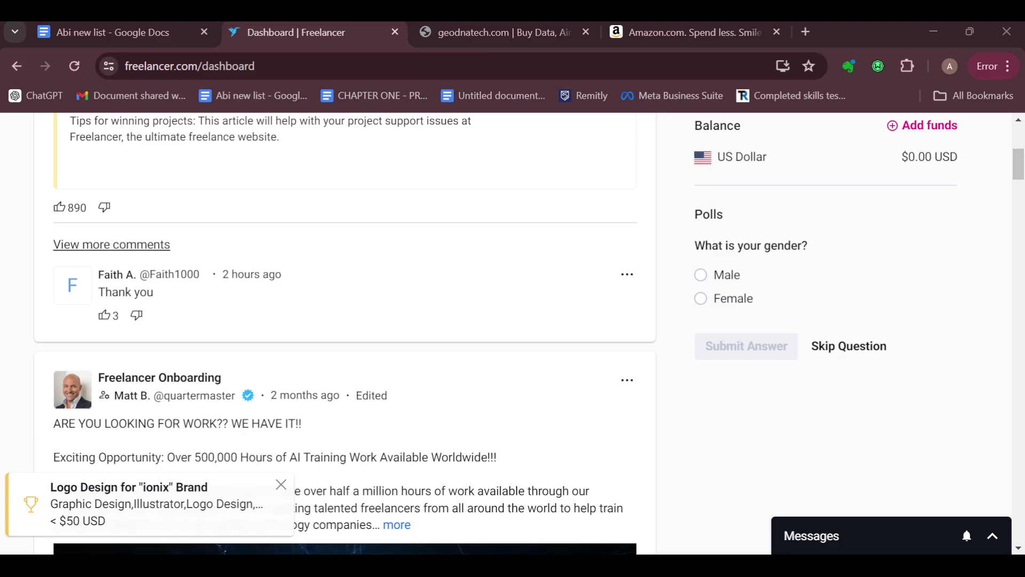
scroll(513, 331, up, 5)
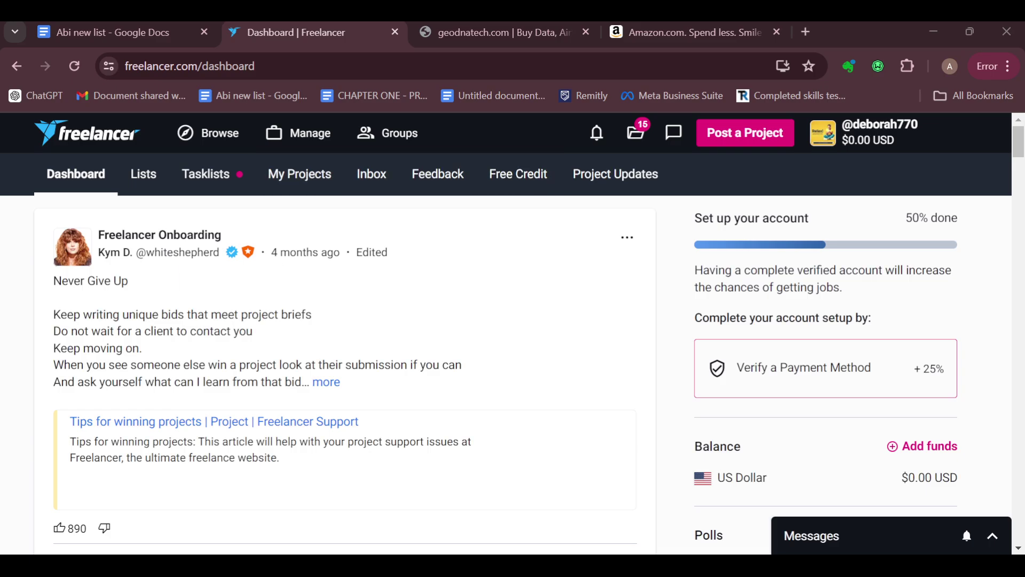
click(676, 235)
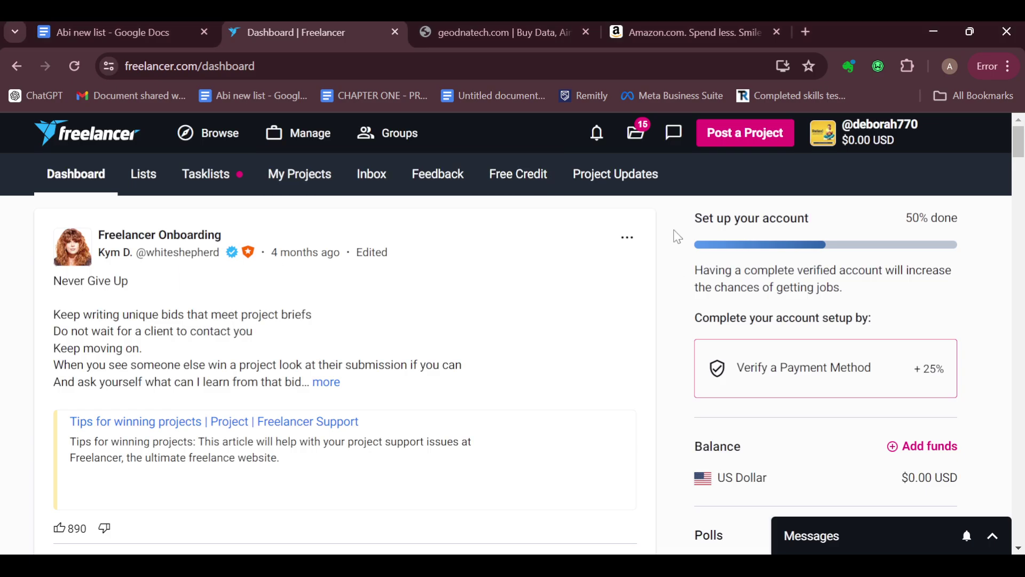
click(767, 139)
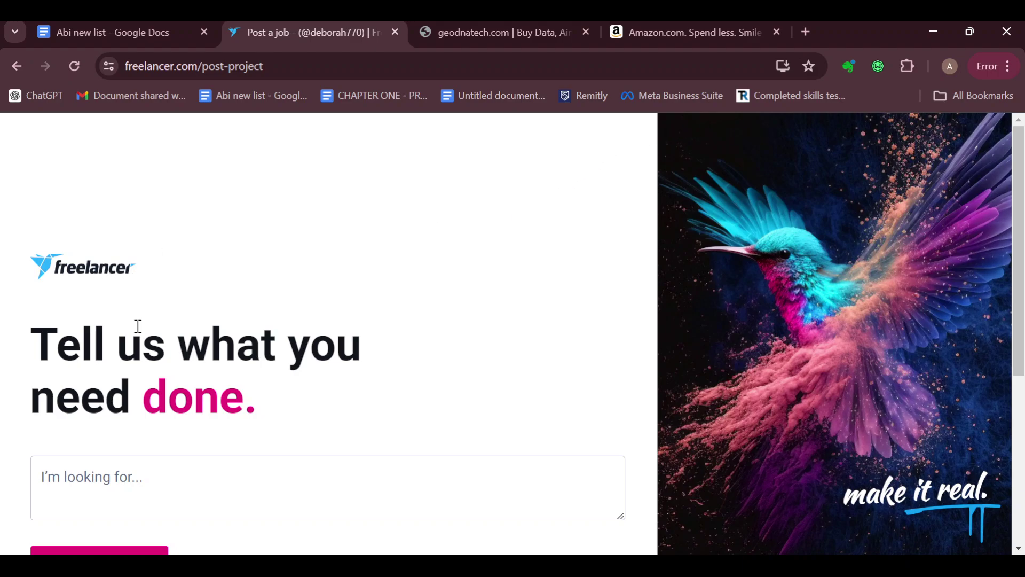
scroll(333, 367, down, 3)
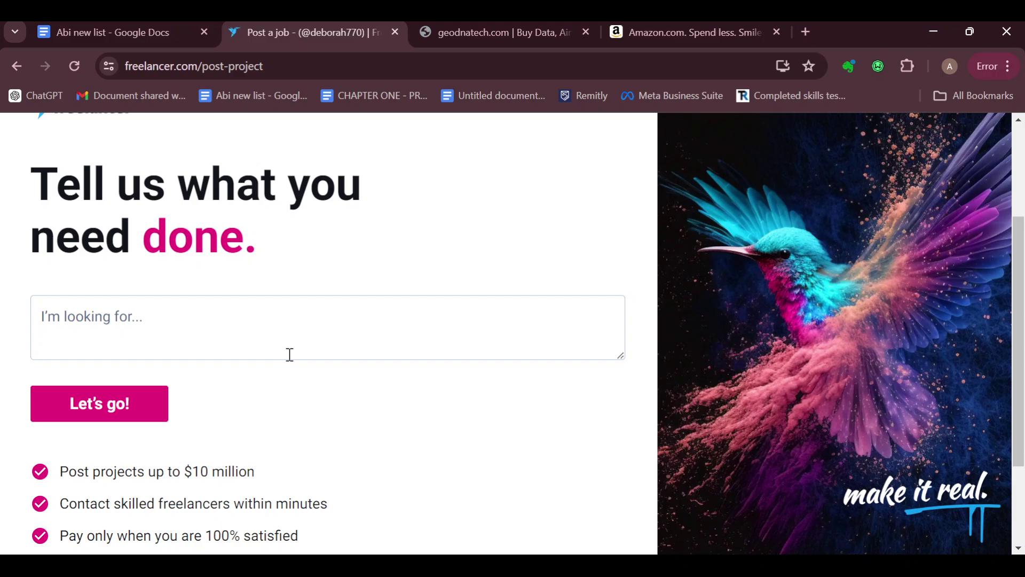
click(143, 307)
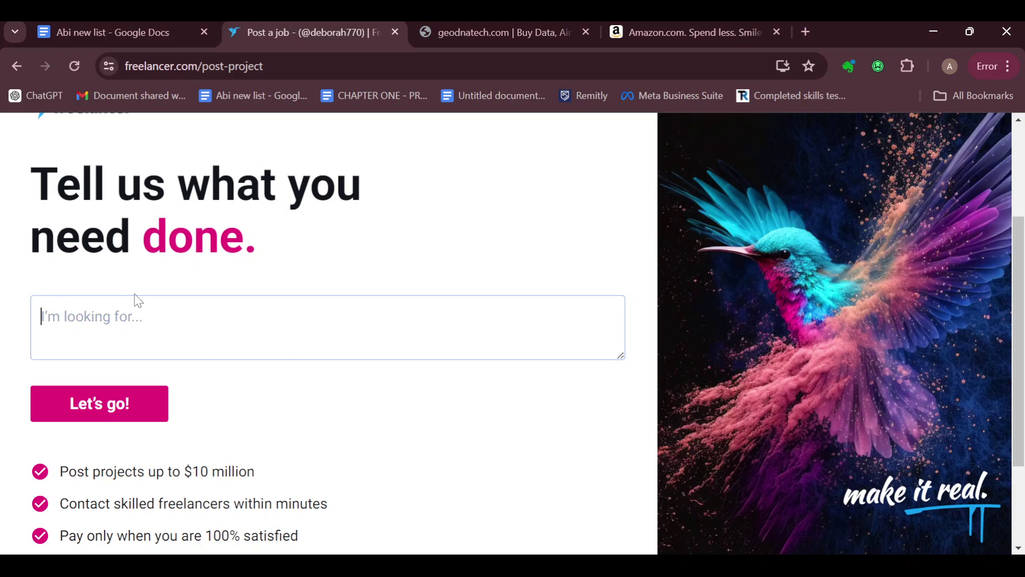
text(Me)
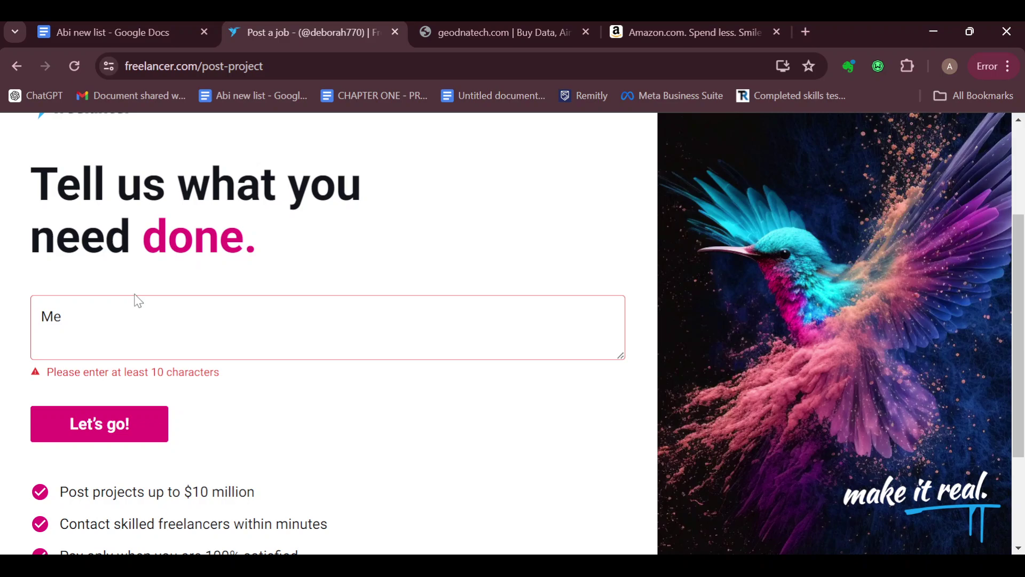
text(dia design)
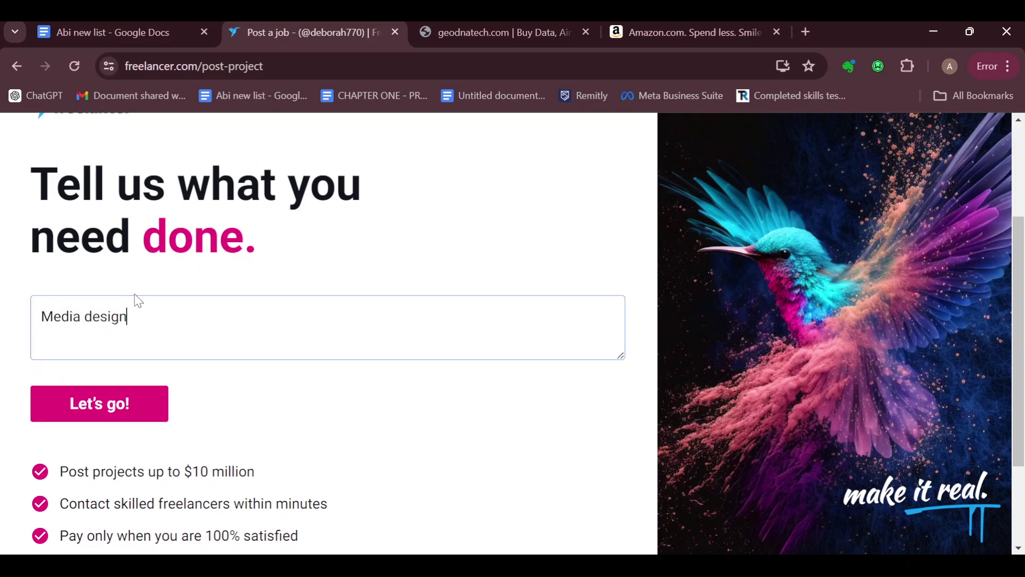
click(157, 411)
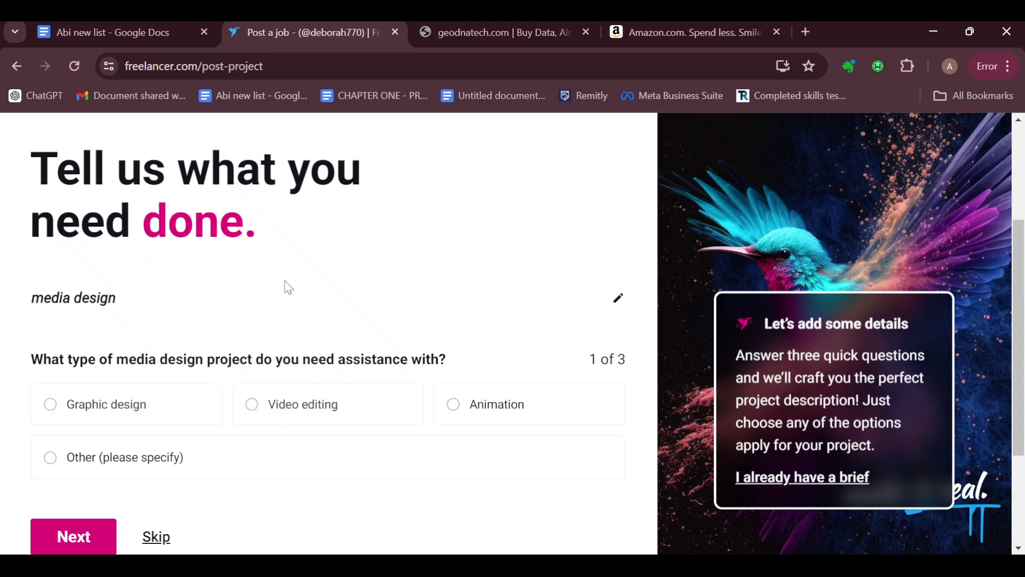
- Answer Graphic design, Social media content and Instagram, then generate the project description
drag(256, 359, 442, 368)
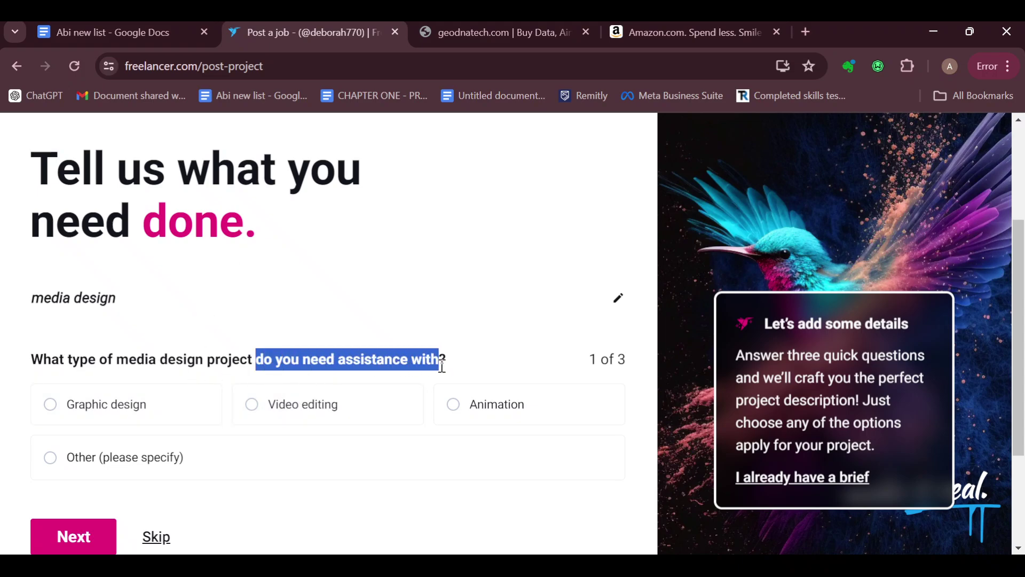
click(458, 268)
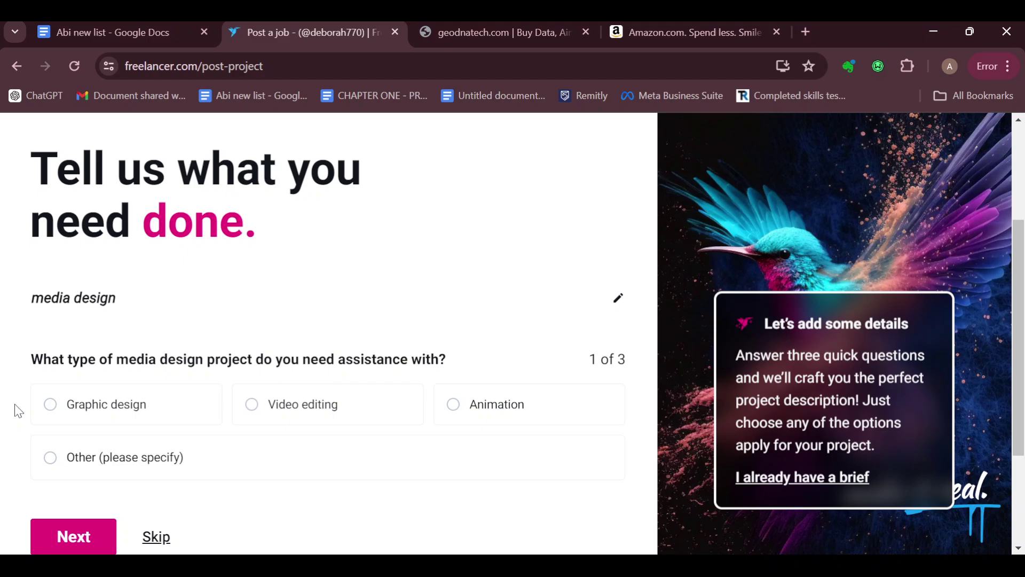
click(47, 410)
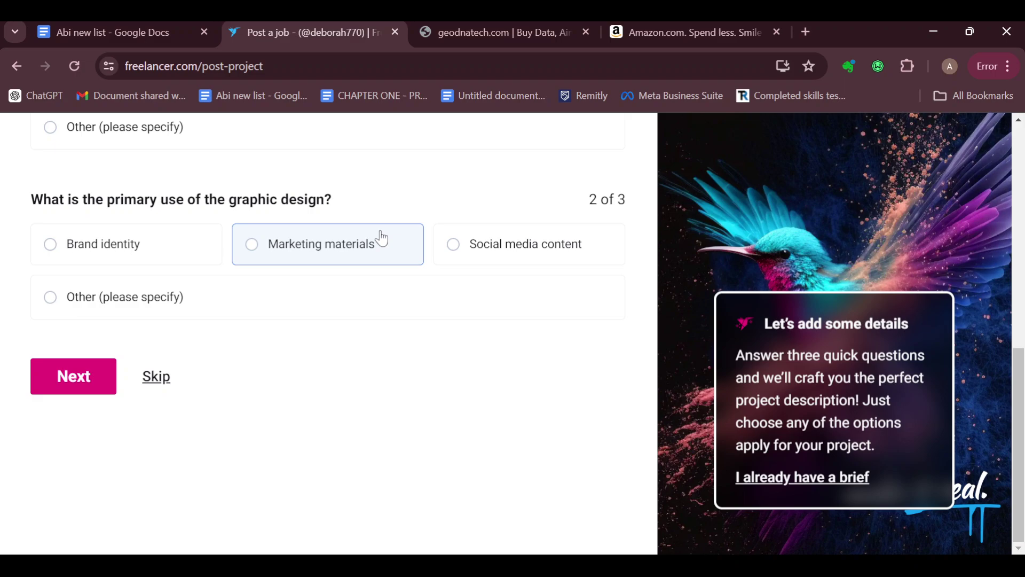
click(447, 252)
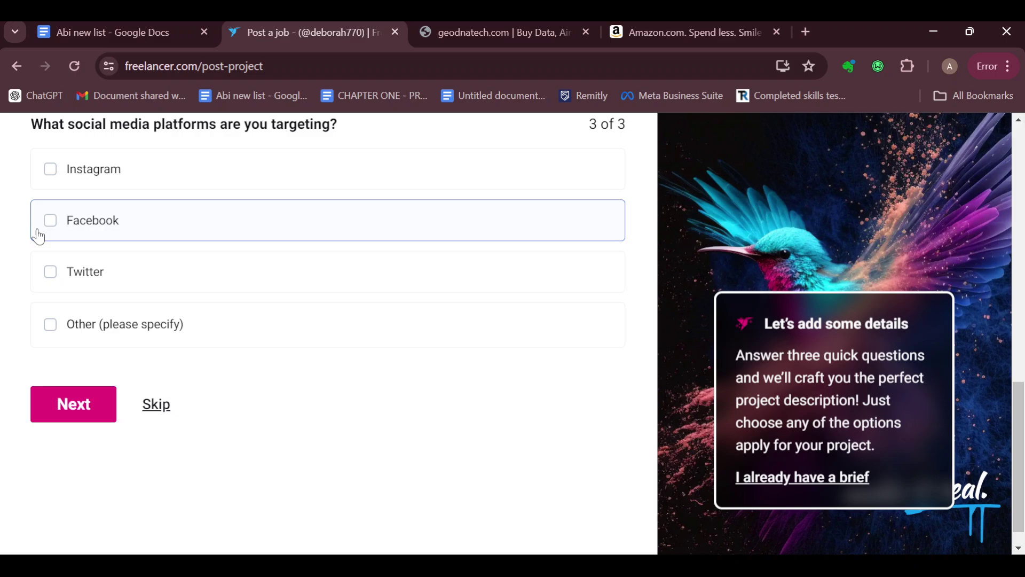
click(58, 184)
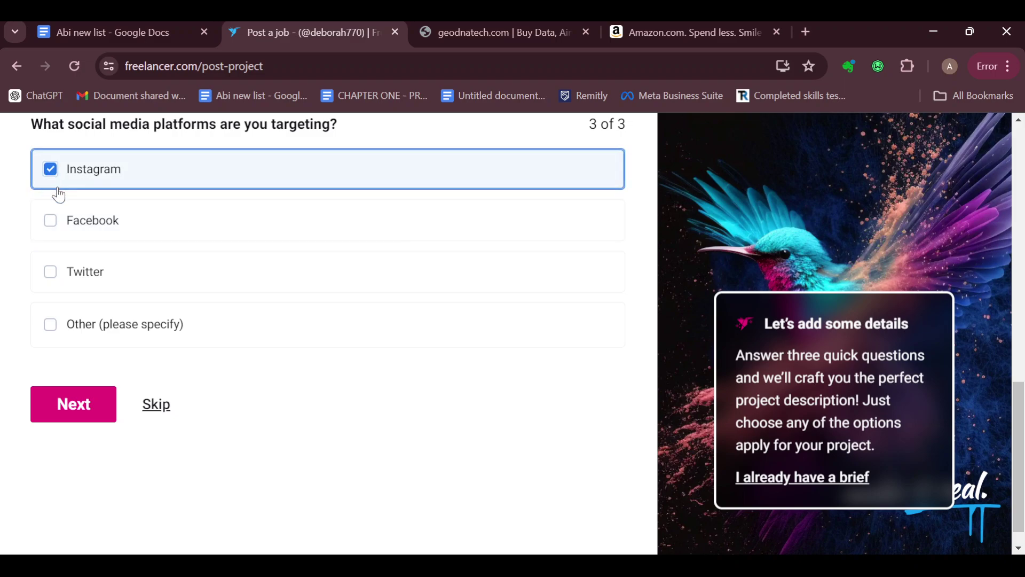
click(83, 404)
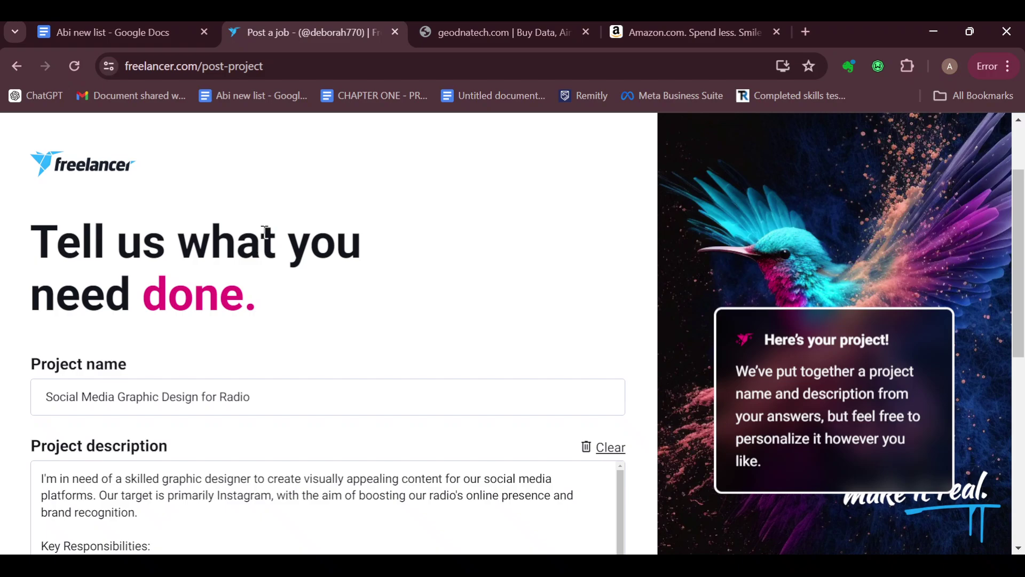
- Accept the generated name, description and suggested skills, then choose 'Start a contest'
scroll(427, 309, down, 2)
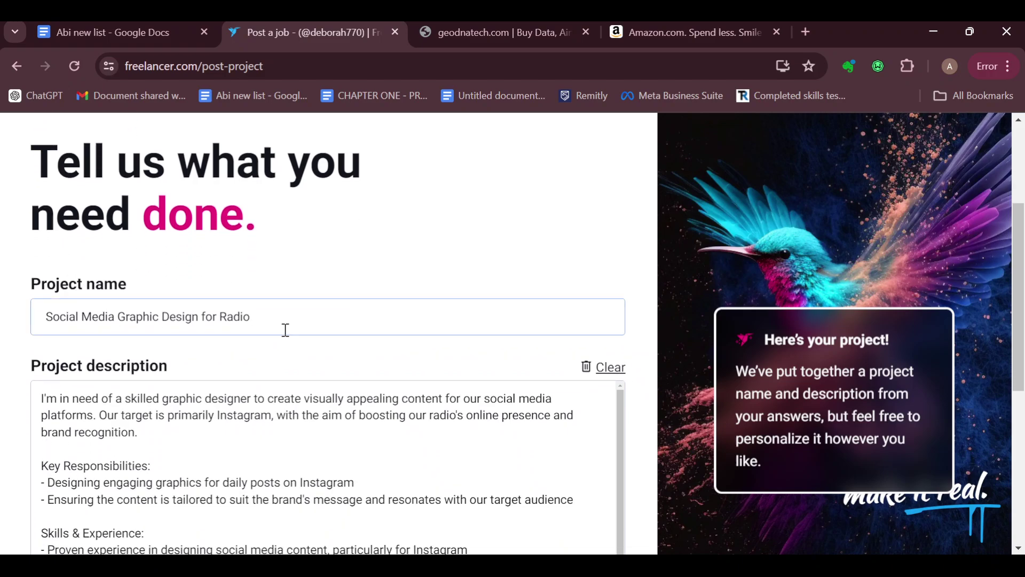
scroll(272, 317, up, 3)
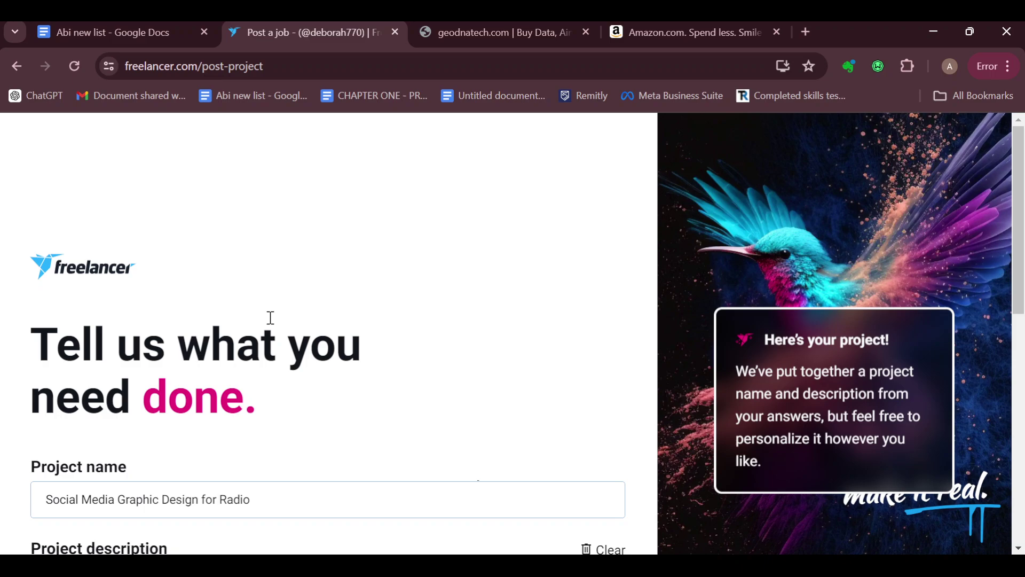
scroll(250, 316, down, 4)
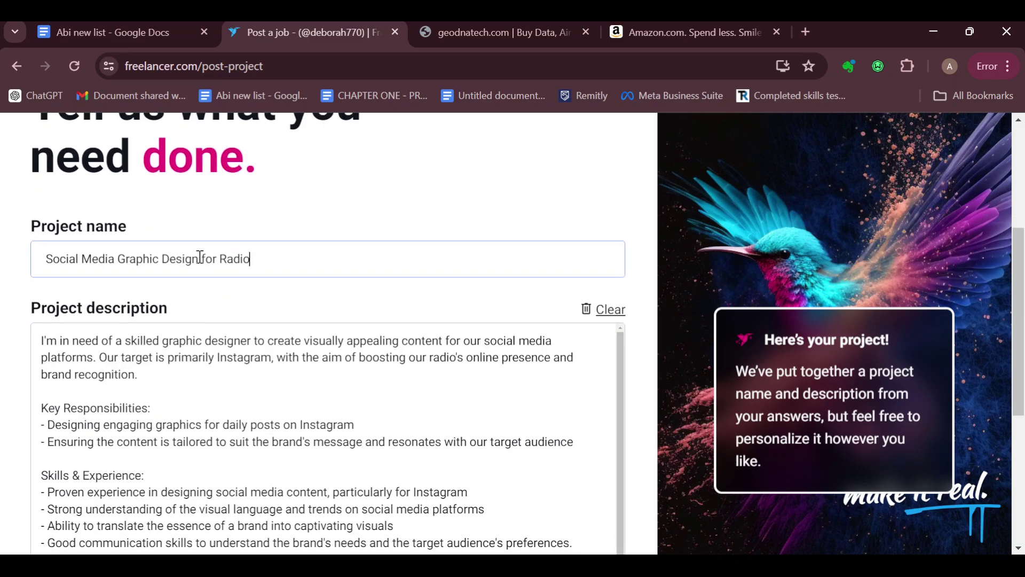
scroll(130, 202, down, 4)
scroll(64, 181, up, 3)
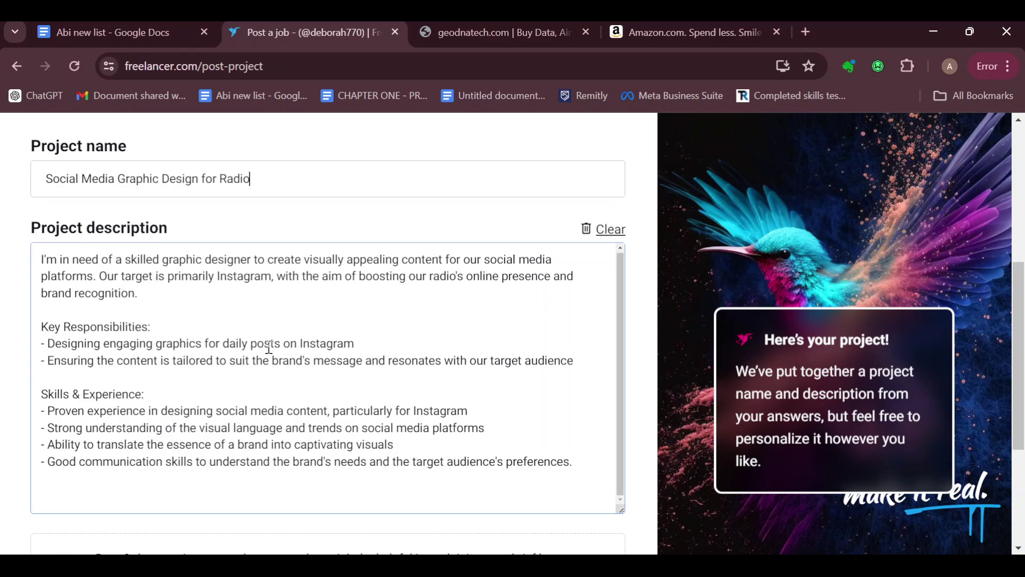
scroll(211, 360, down, 4)
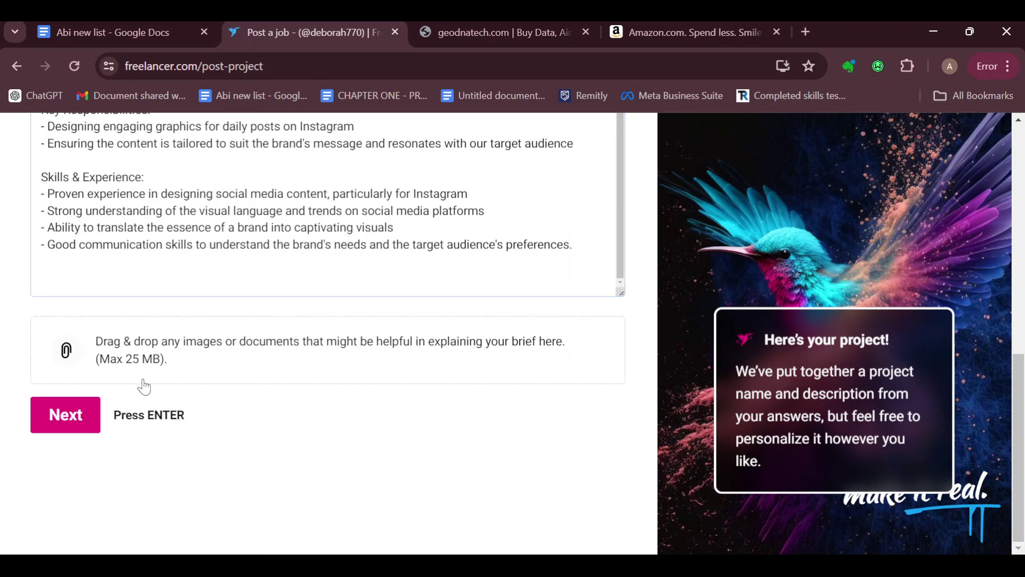
click(64, 411)
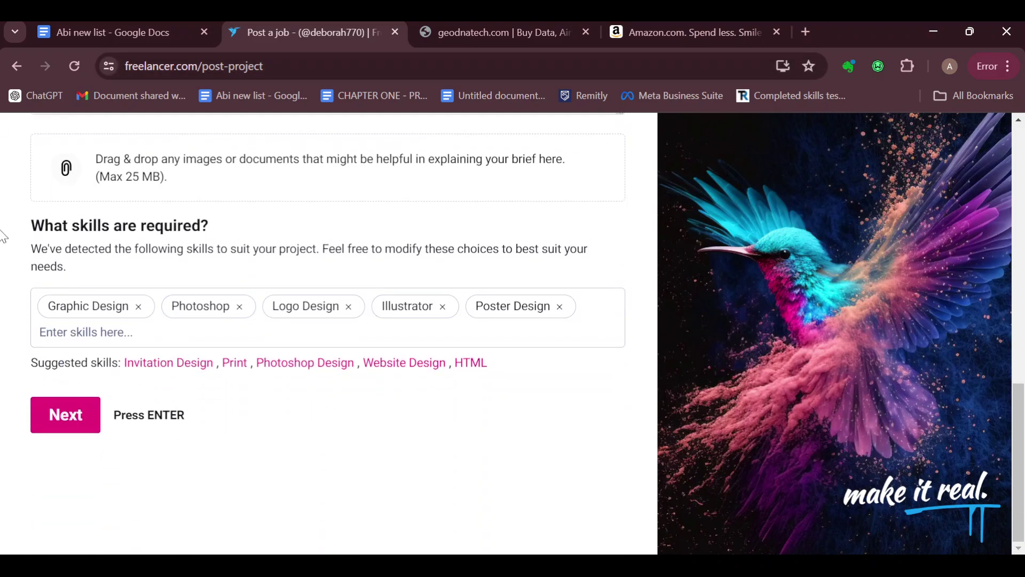
click(67, 413)
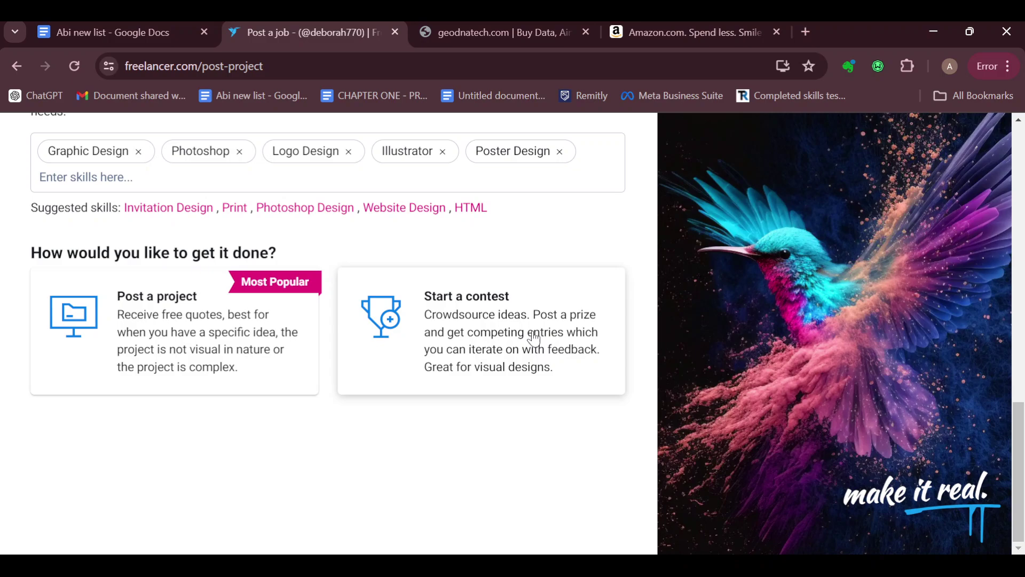
click(534, 338)
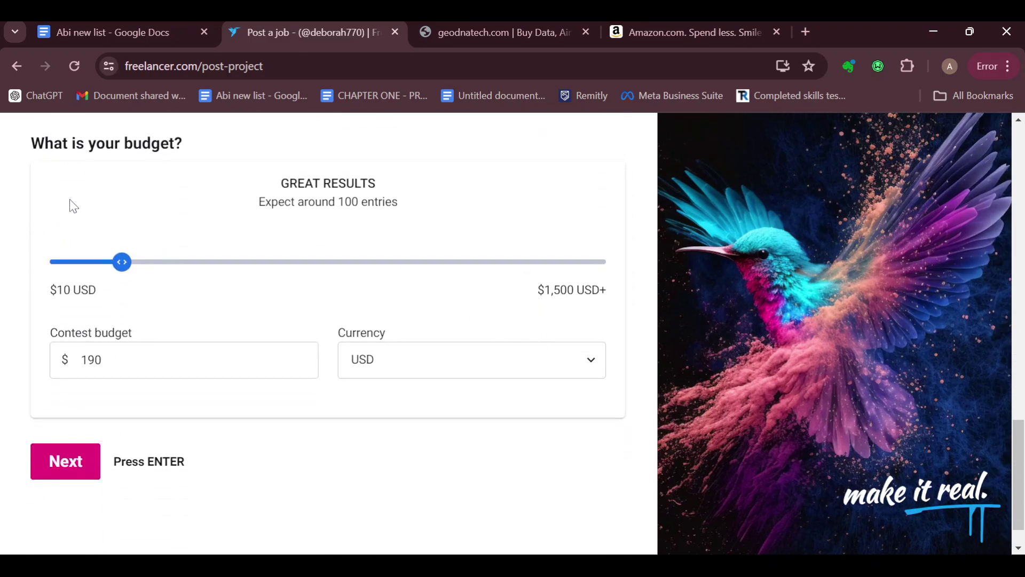
- Adjust the contest budget from $190 to $200 USD and confirm it
drag(27, 142, 224, 178)
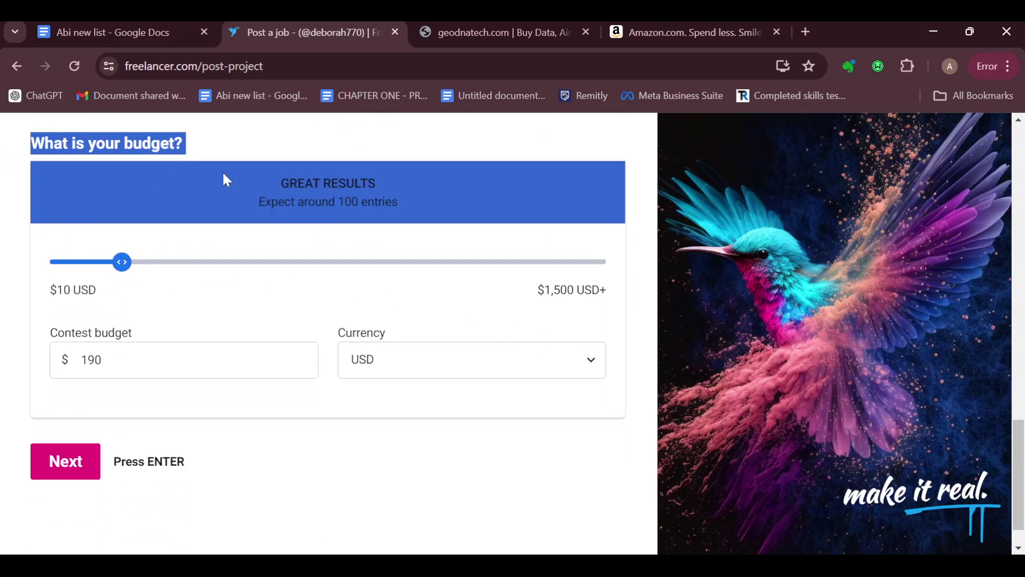
click(240, 145)
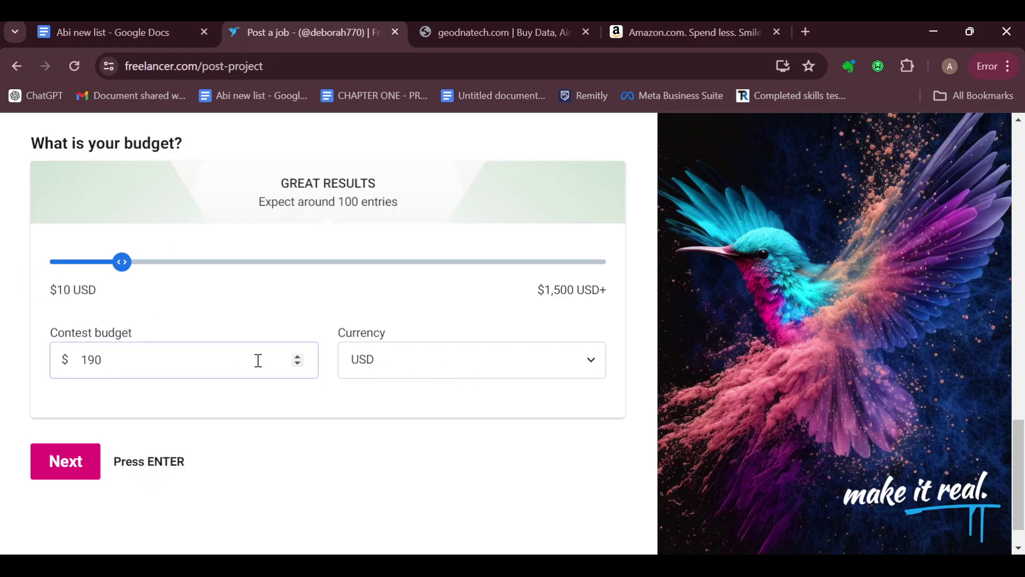
click(297, 364)
click(298, 363)
click(303, 356)
click(304, 356)
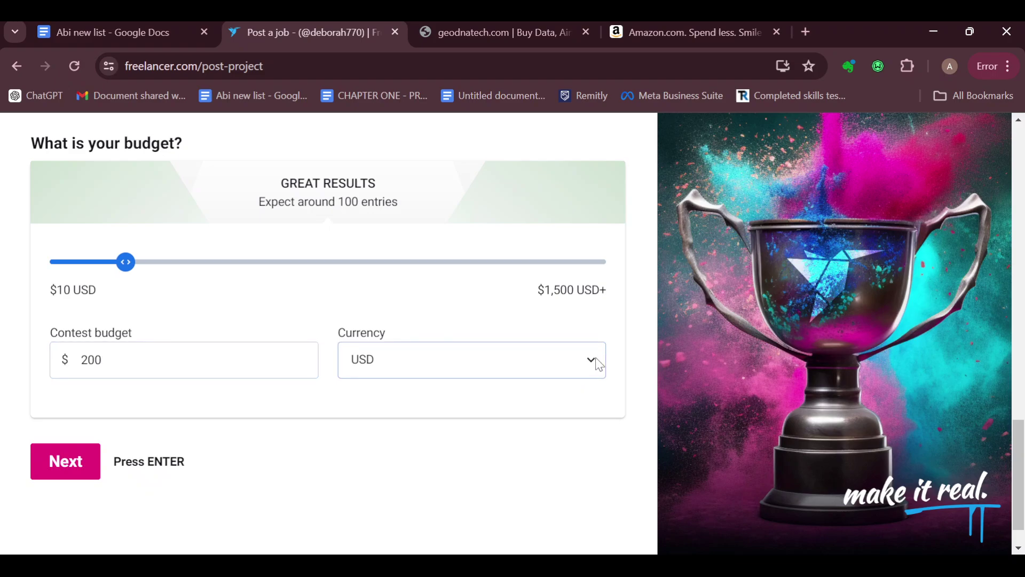
click(37, 448)
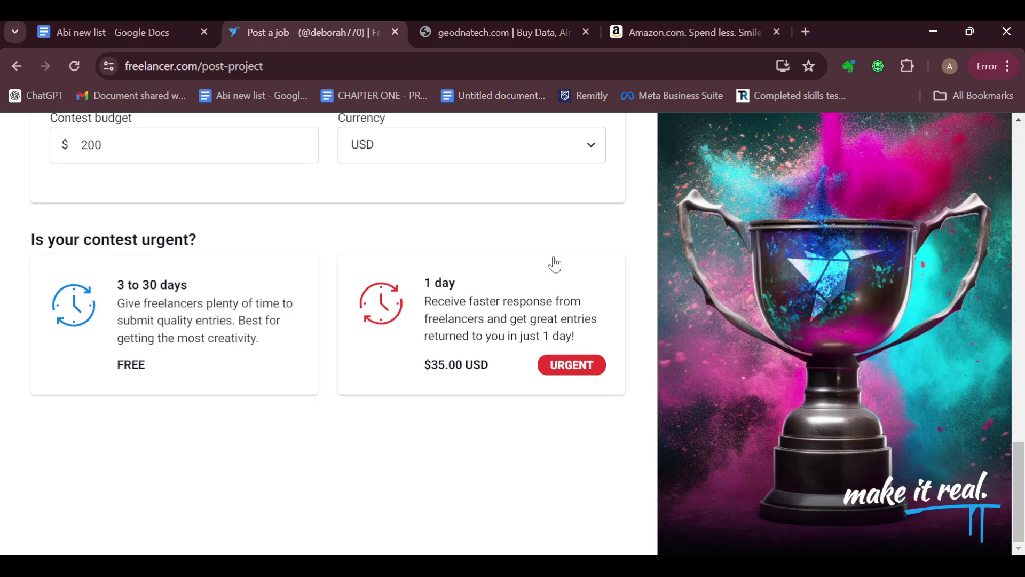
- Choose the non-urgent 3 to 30 days timeframe with a 7-day contest length
click(181, 283)
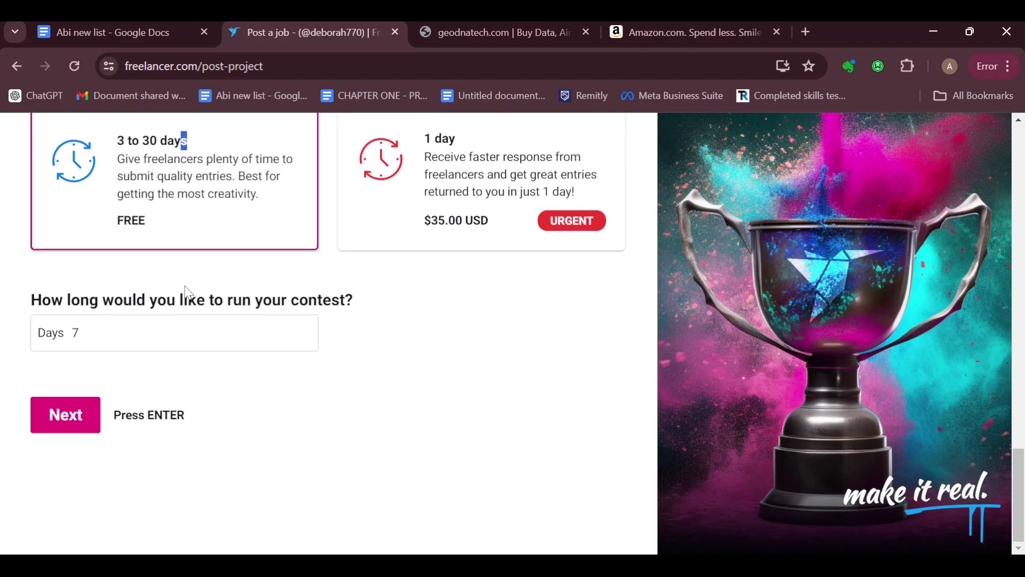
scroll(219, 267, up, 2)
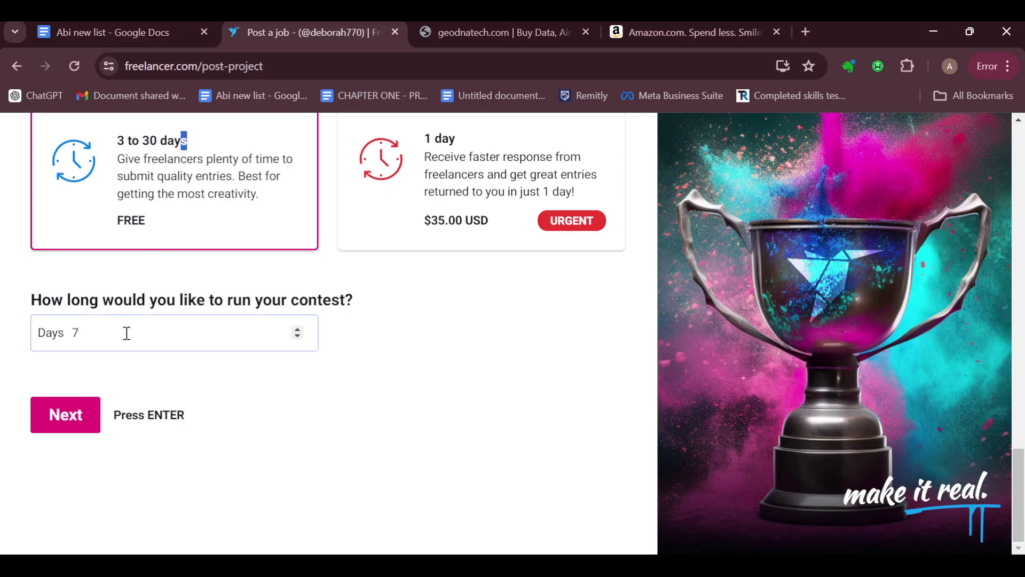
click(296, 336)
click(65, 416)
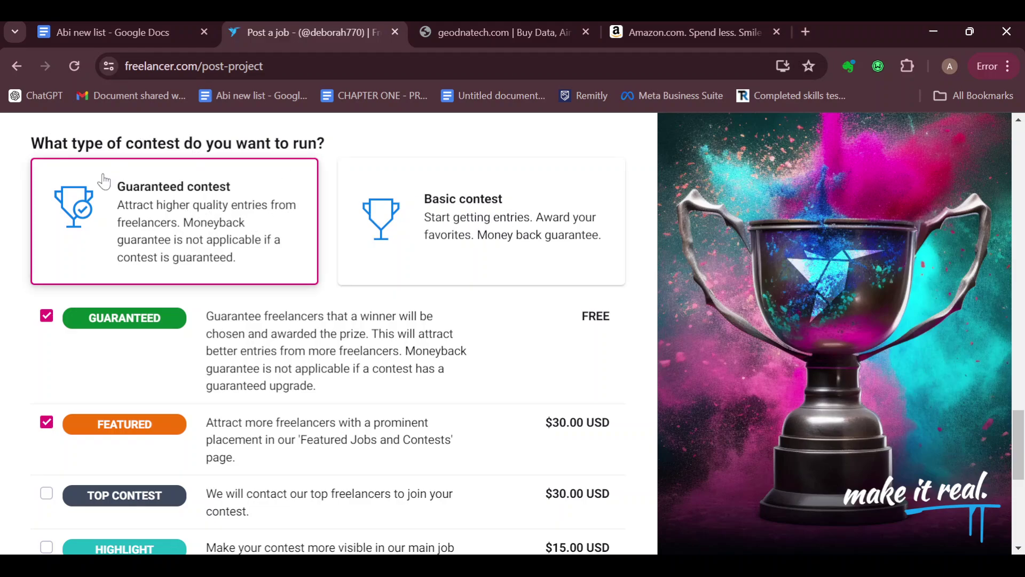
- Keep the guaranteed contest without the Featured upgrade and continue to the review
click(46, 422)
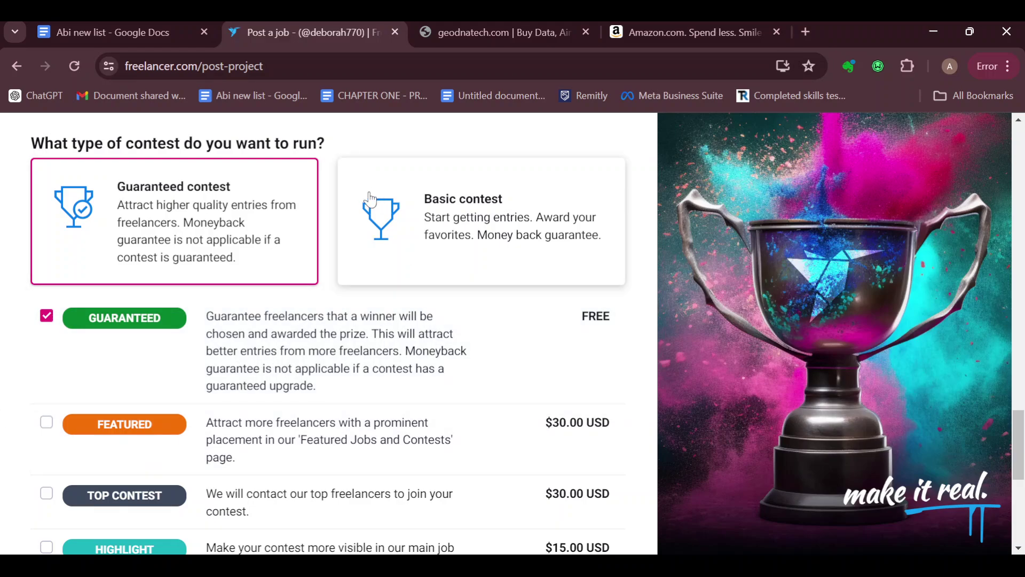
scroll(176, 213, down, 7)
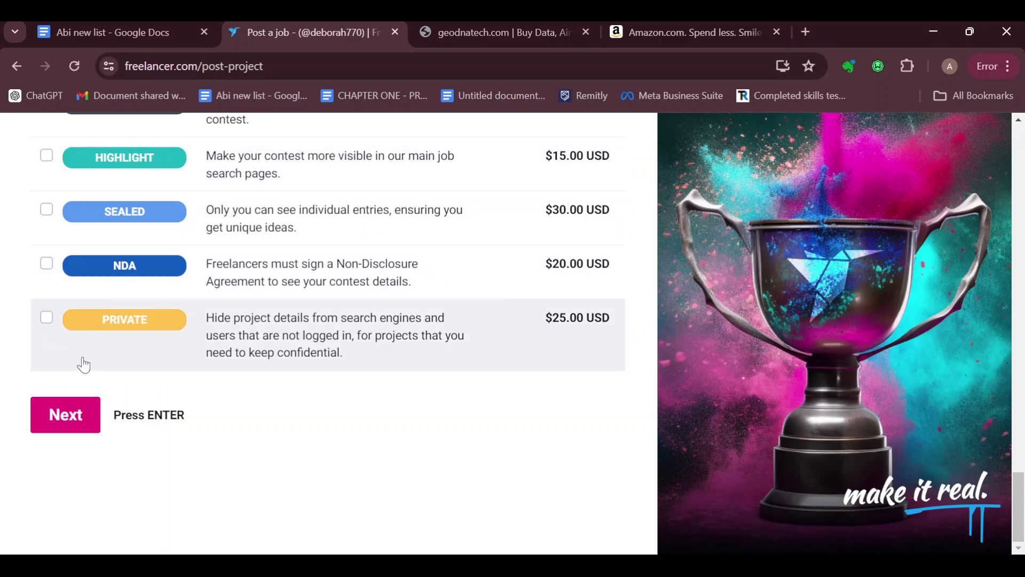
click(87, 416)
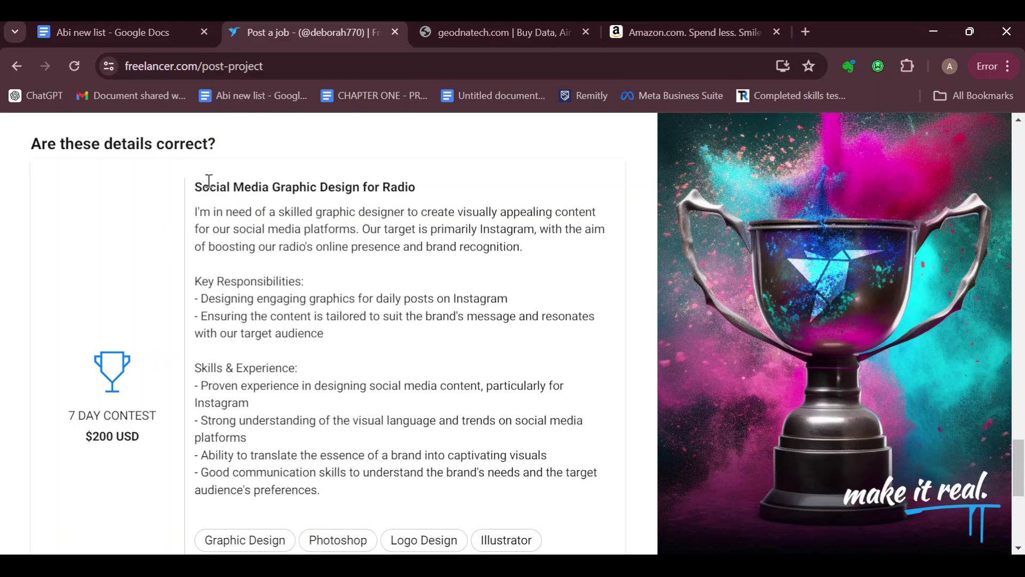
- Look over the contest review and submit it with 'Get entries now'
scroll(326, 198, down, 3)
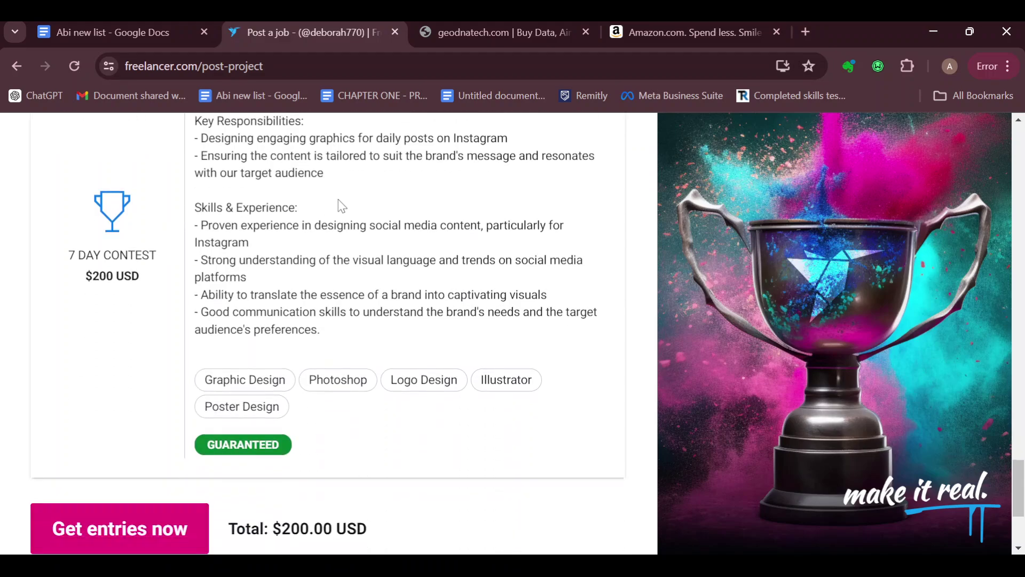
scroll(338, 200, up, 3)
scroll(346, 206, down, 3)
scroll(336, 240, down, 3)
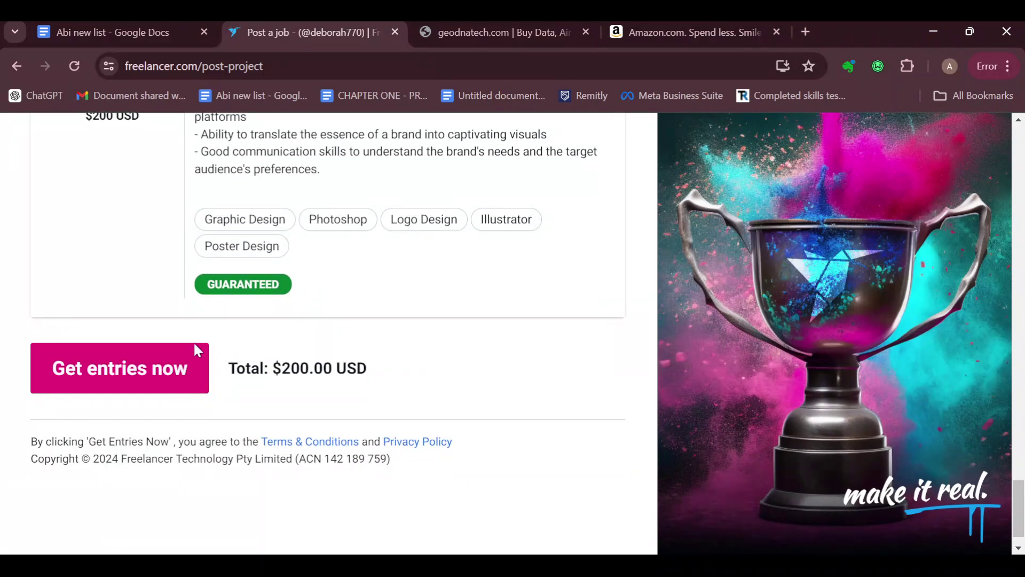
click(184, 372)
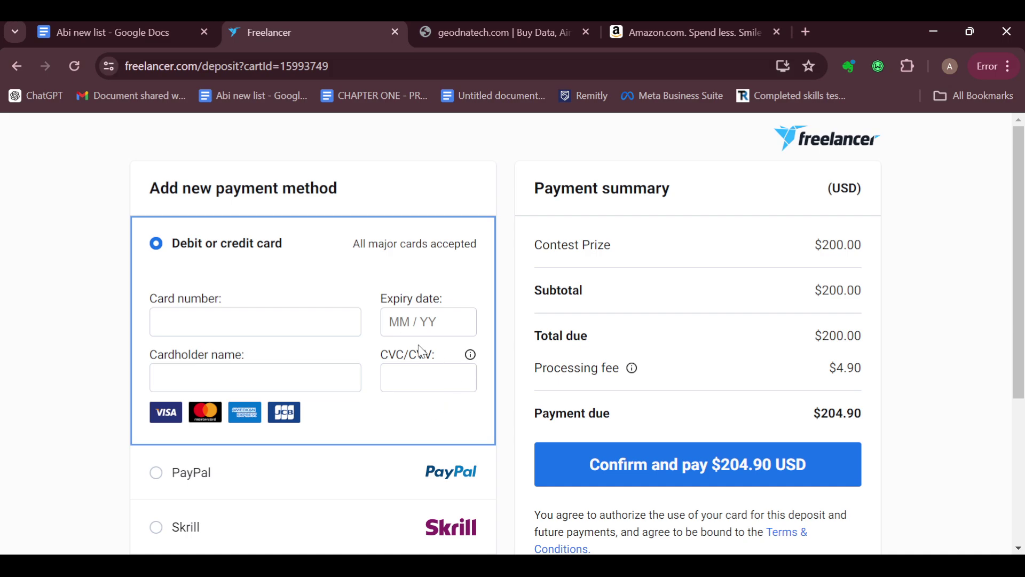
- Browse the card, PayPal, Skrill and bank deposit options on the payment page
scroll(312, 252, down, 3)
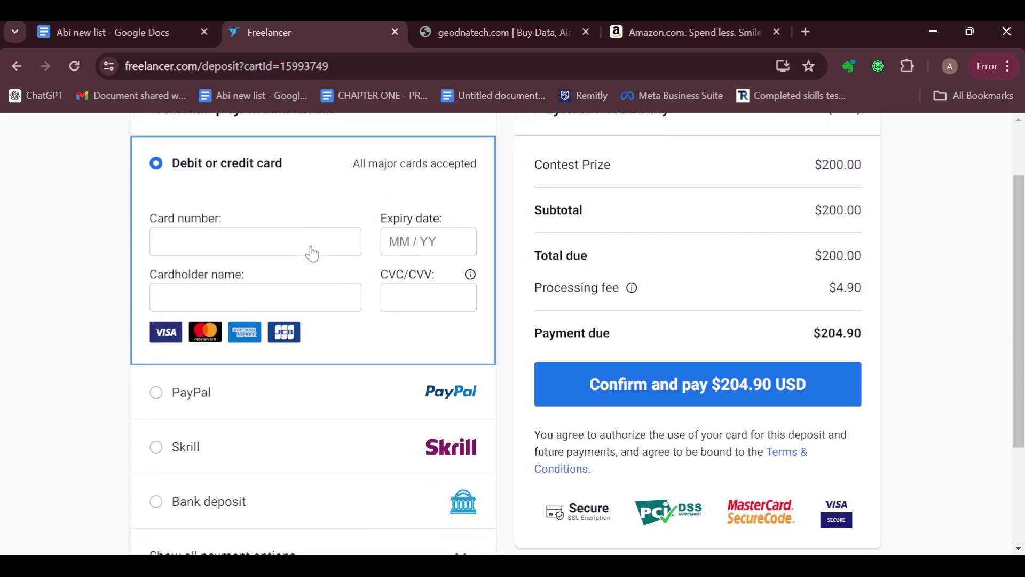
scroll(328, 263, up, 3)
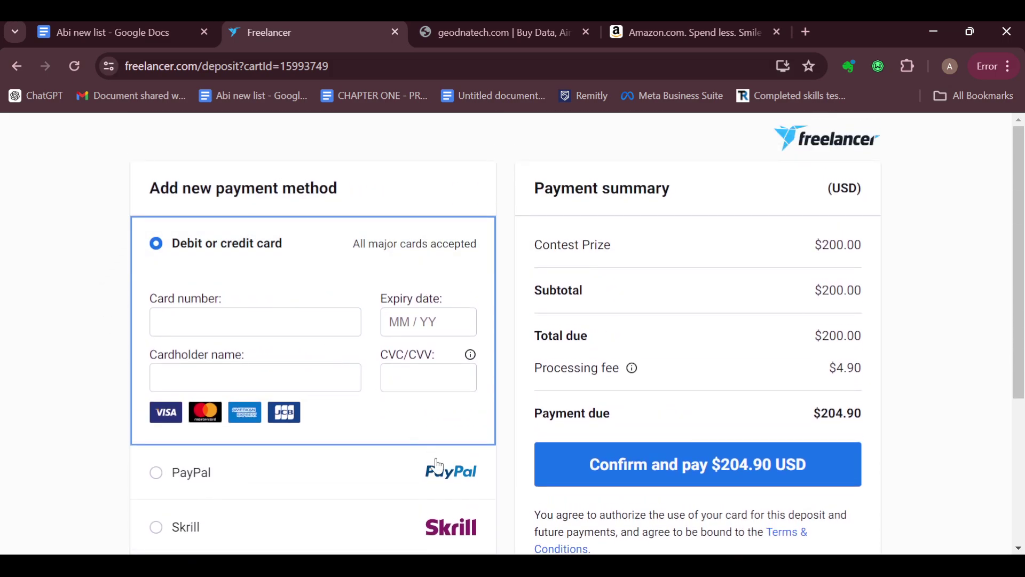
scroll(324, 320, down, 3)
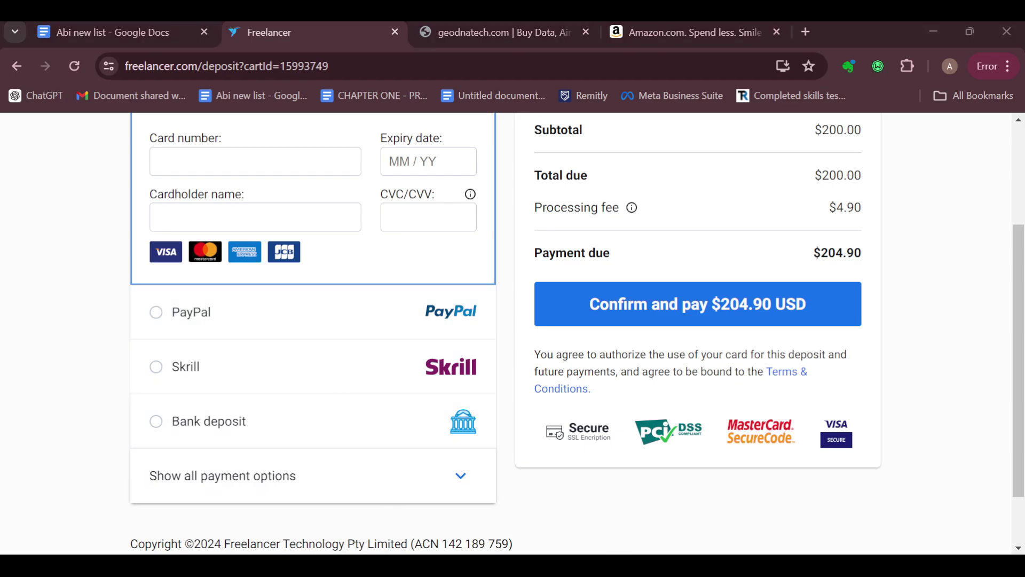
click(607, 31)
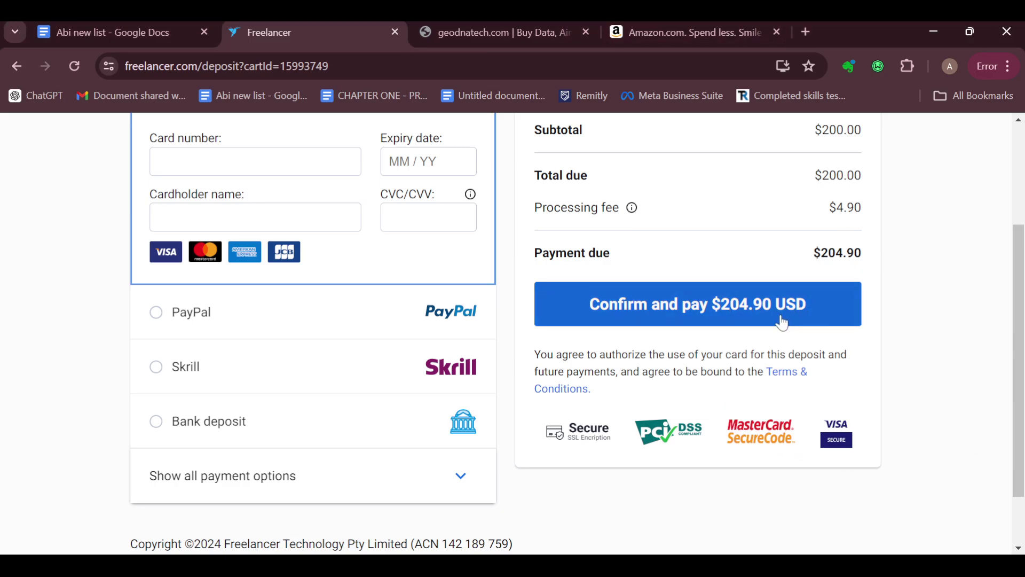
scroll(784, 324, up, 1)
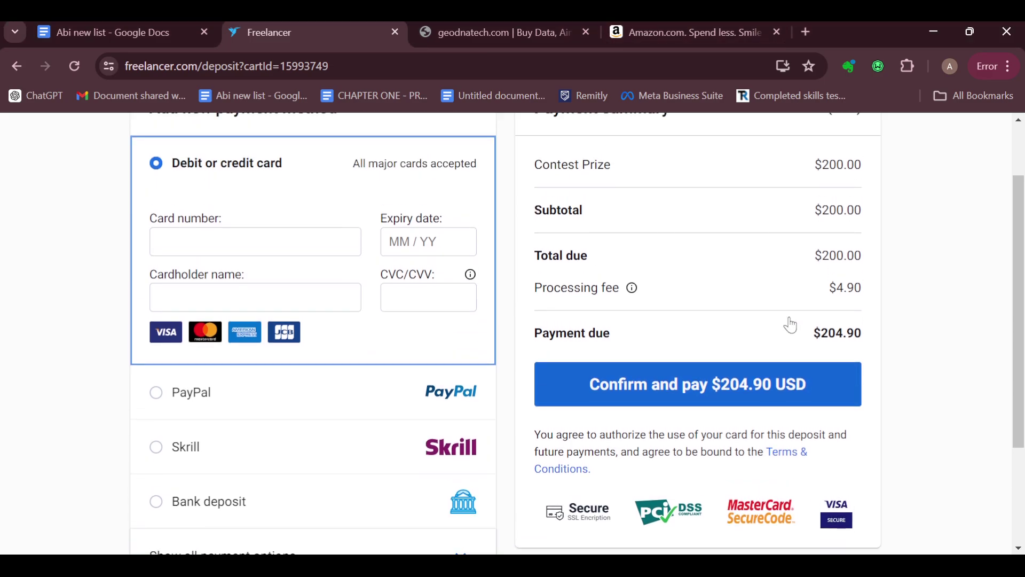
scroll(804, 403, up, 1)
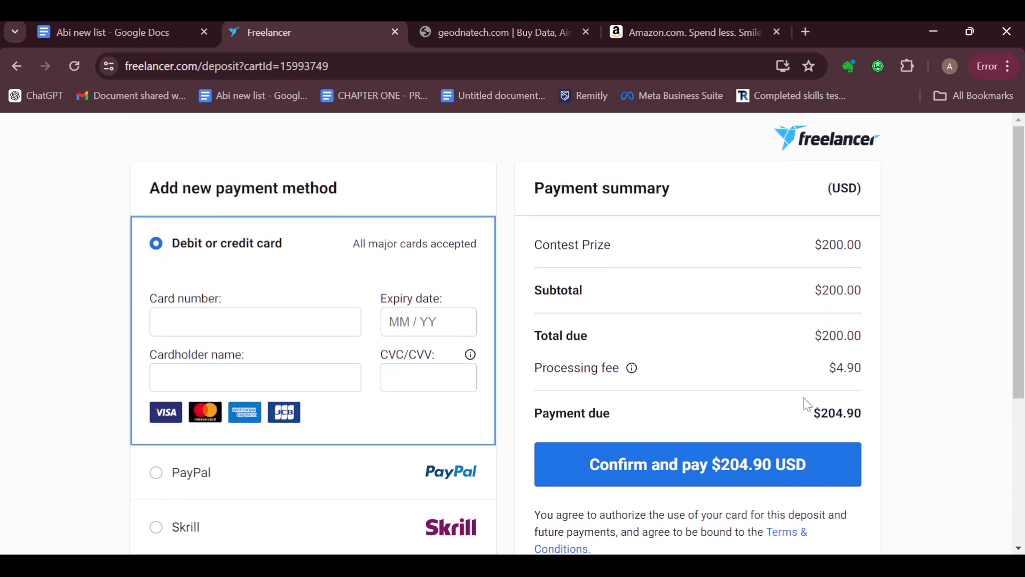